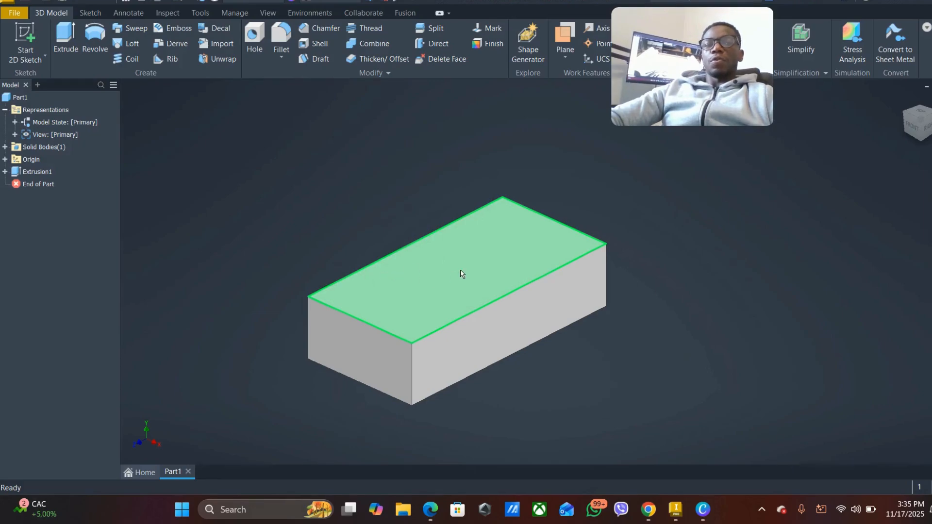
{"action": "scroll", "coordinate": [437, 262], "scroll_direction": "down", "scroll_amount": 4}
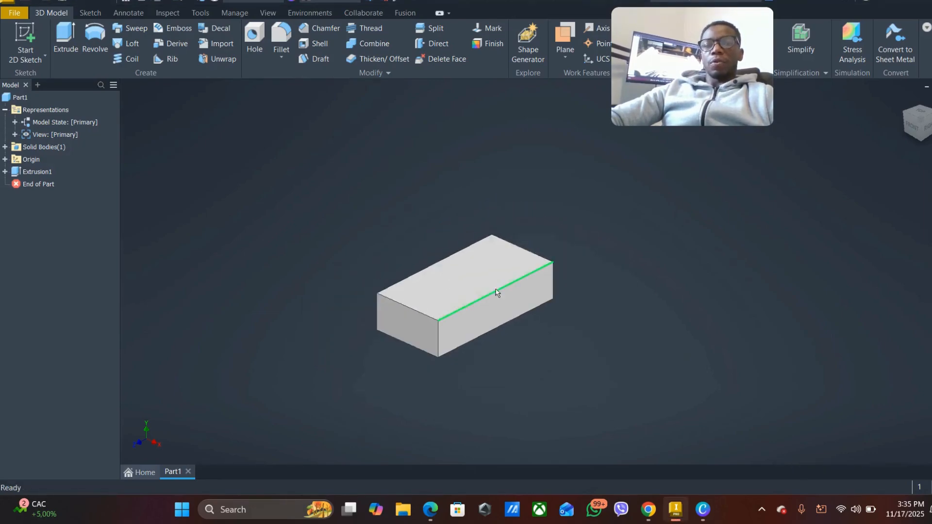
{"action": "scroll", "coordinate": [455, 304], "scroll_direction": "up", "scroll_amount": 6}
{"action": "scroll", "coordinate": [455, 305], "scroll_direction": "down", "scroll_amount": 3}
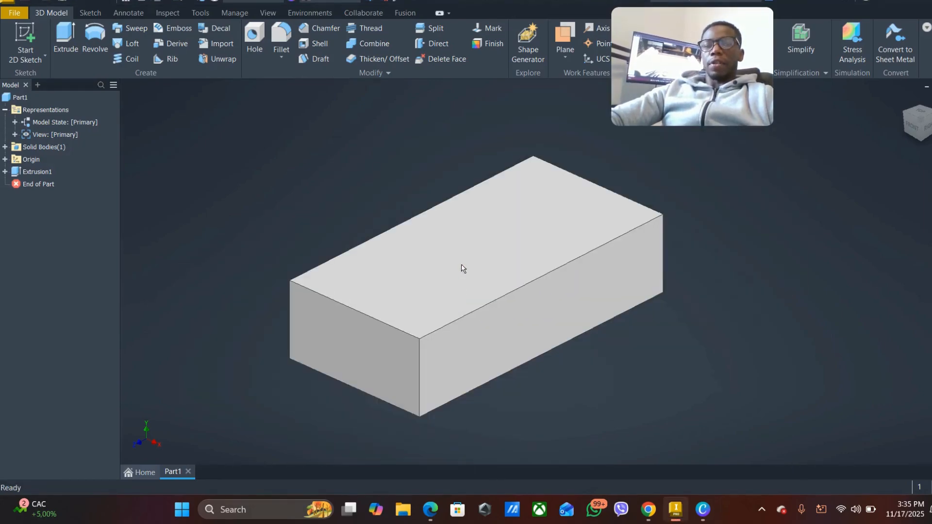
{"action": "middle_click_drag", "start_coordinate": [463, 251], "coordinate": [430, 281]}
{"action": "scroll", "coordinate": [429, 281], "scroll_direction": "down", "scroll_amount": 3}
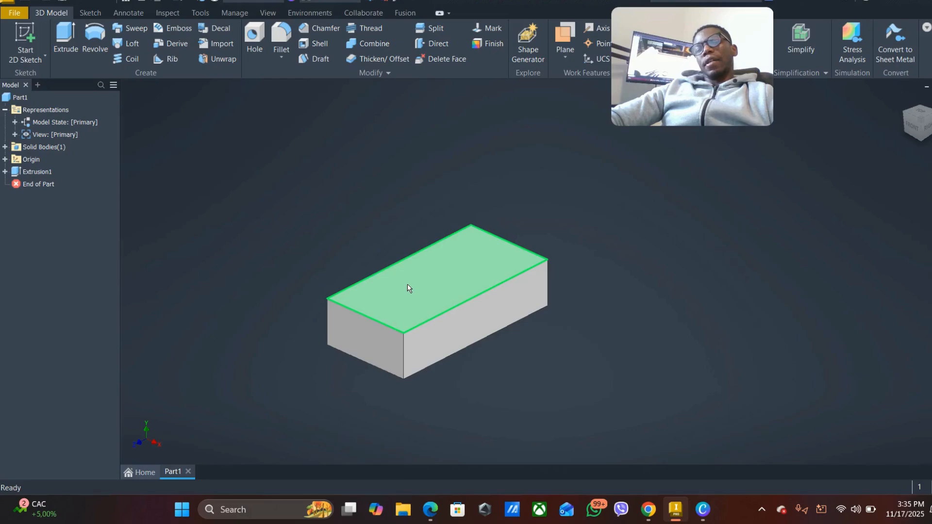
{"action": "scroll", "coordinate": [407, 286], "scroll_direction": "down", "scroll_amount": 3}
{"action": "scroll", "coordinate": [407, 285], "scroll_direction": "up", "scroll_amount": 4}
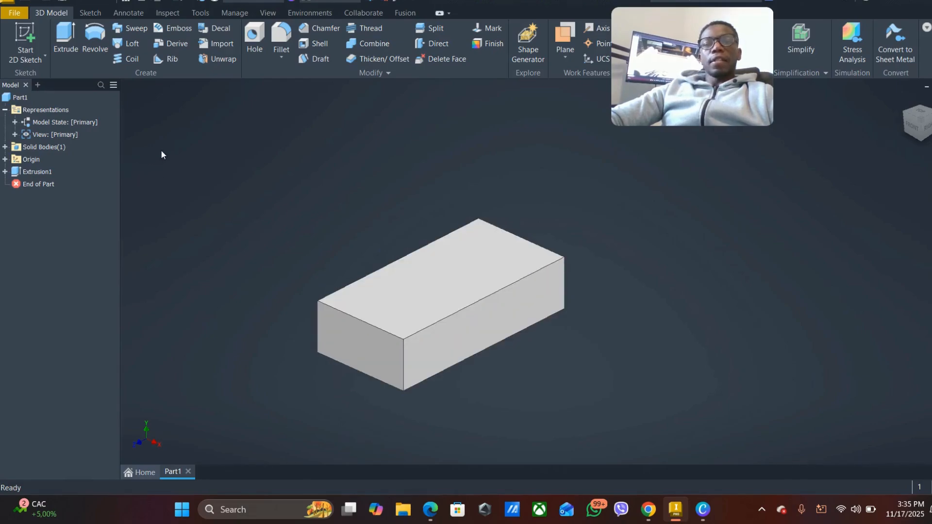
Start a sketch on the block's top face and draw a centre-point circle about 34 mm in diameter near its middle.
{"action": "left_click", "coordinate": [89, 14]}
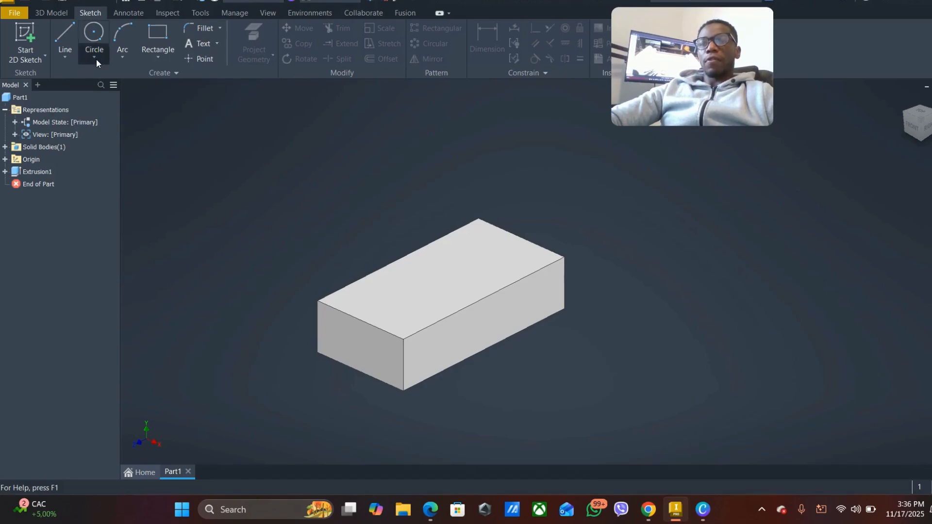
{"action": "left_click", "coordinate": [96, 59]}
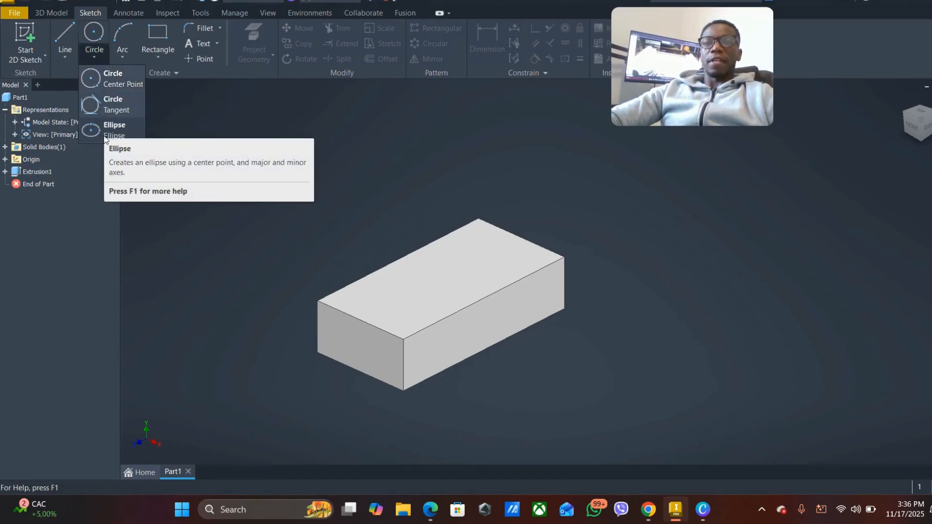
{"action": "left_click", "coordinate": [96, 81]}
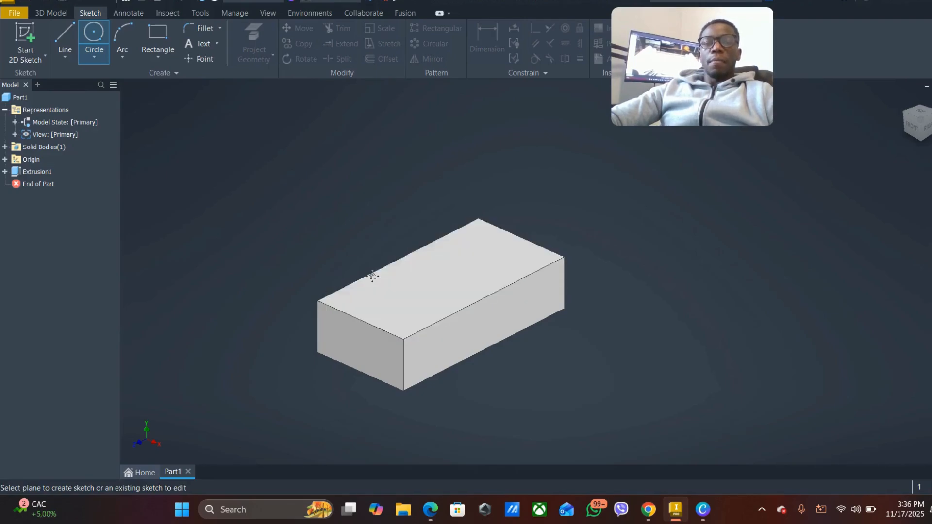
{"action": "middle_click_drag", "start_coordinate": [373, 273], "coordinate": [402, 288]}
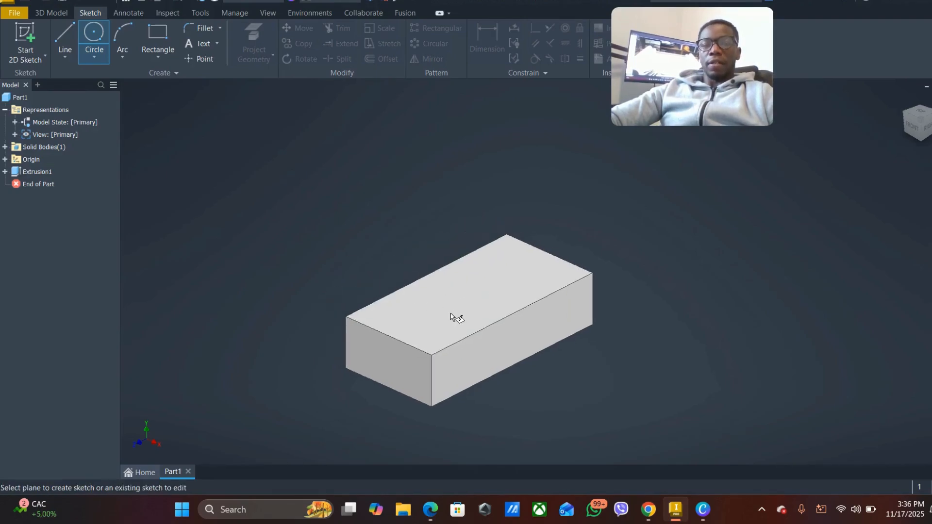
{"action": "middle_click_drag", "start_coordinate": [450, 316], "coordinate": [460, 304]}
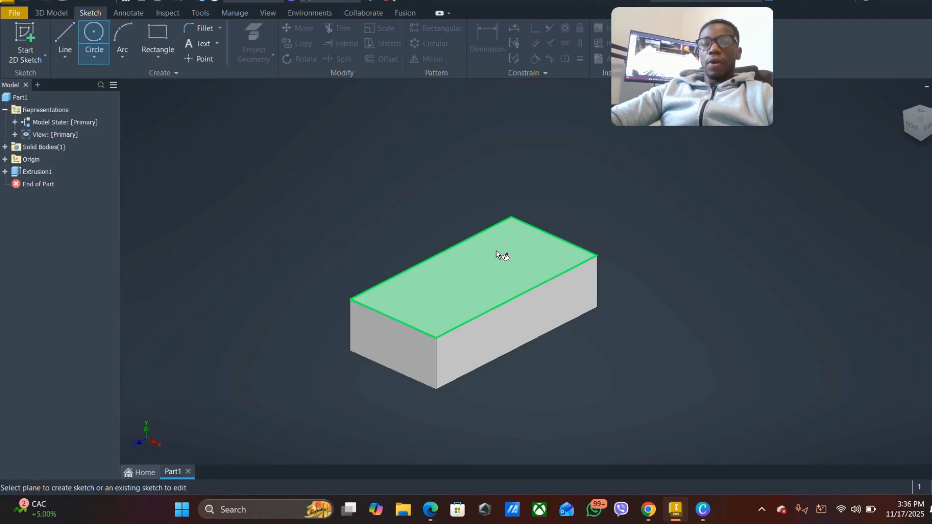
{"action": "left_click", "coordinate": [477, 283]}
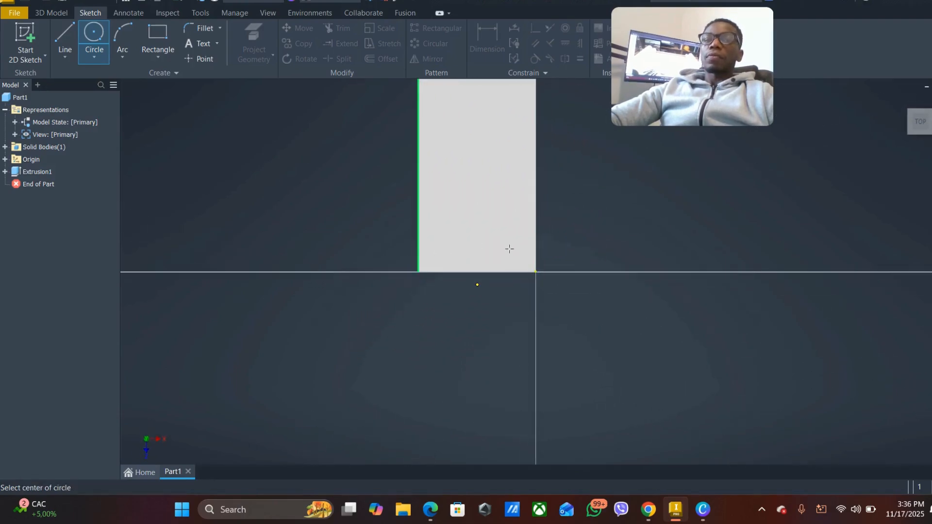
{"action": "mouse_move", "coordinate": [499, 266]}
{"action": "middle_mouse_down"}
{"action": "mouse_move", "coordinate": [524, 342]}
{"action": "mouse_move", "coordinate": [521, 303]}
{"action": "middle_mouse_up"}
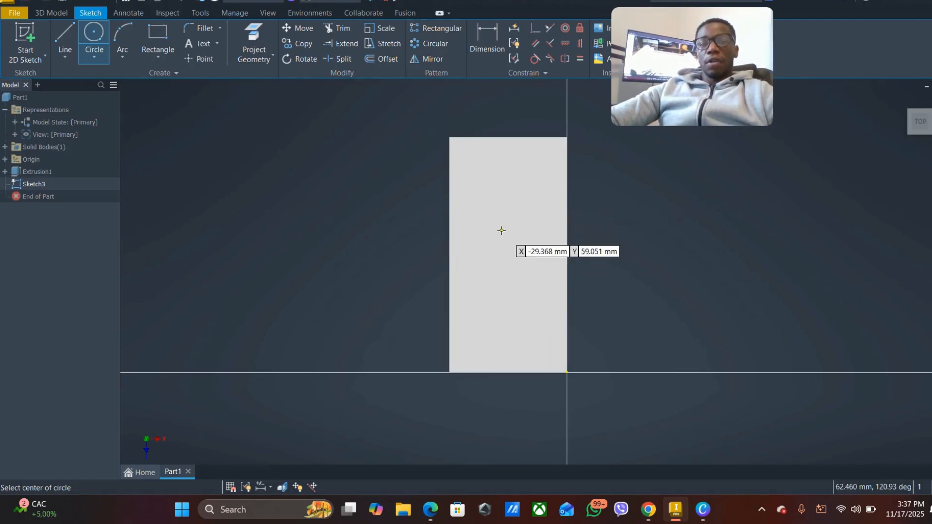
{"action": "left_click", "coordinate": [503, 249]}
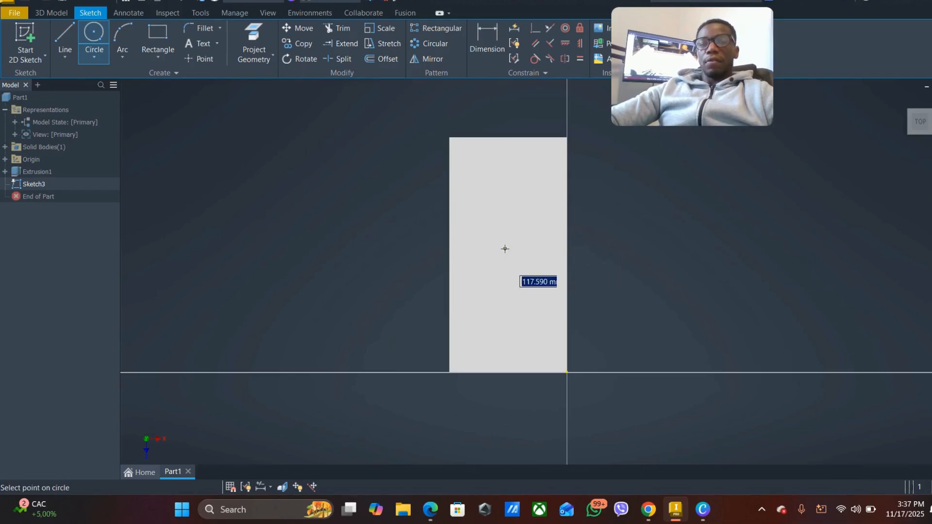
{"action": "left_click", "coordinate": [505, 289]}
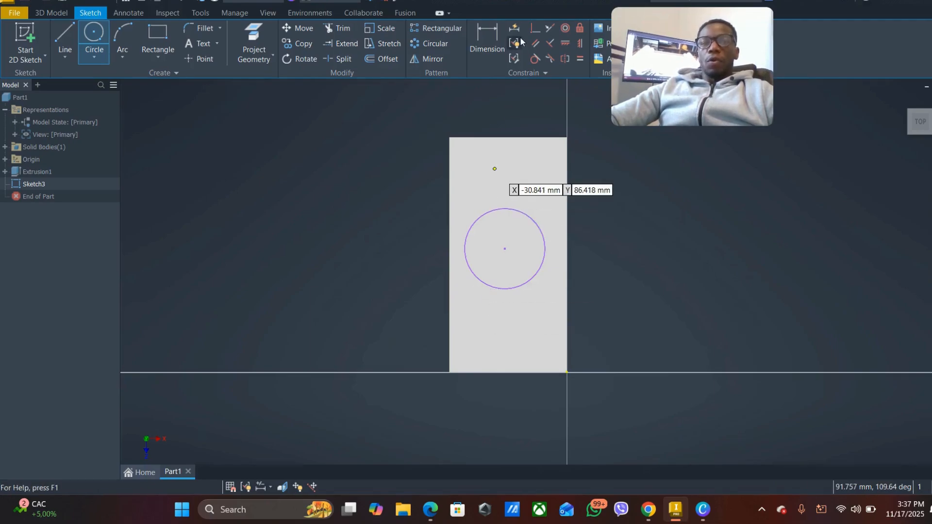
Dimension the circle's centre 50 mm from the upper short edge of the block's face.
{"action": "left_click", "coordinate": [489, 47]}
{"action": "left_click", "coordinate": [489, 47]}
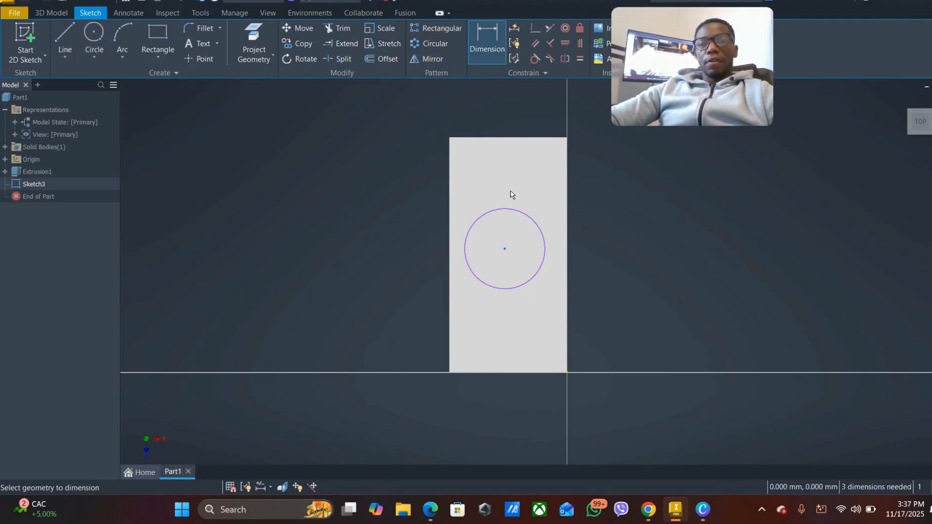
{"action": "left_click", "coordinate": [517, 138]}
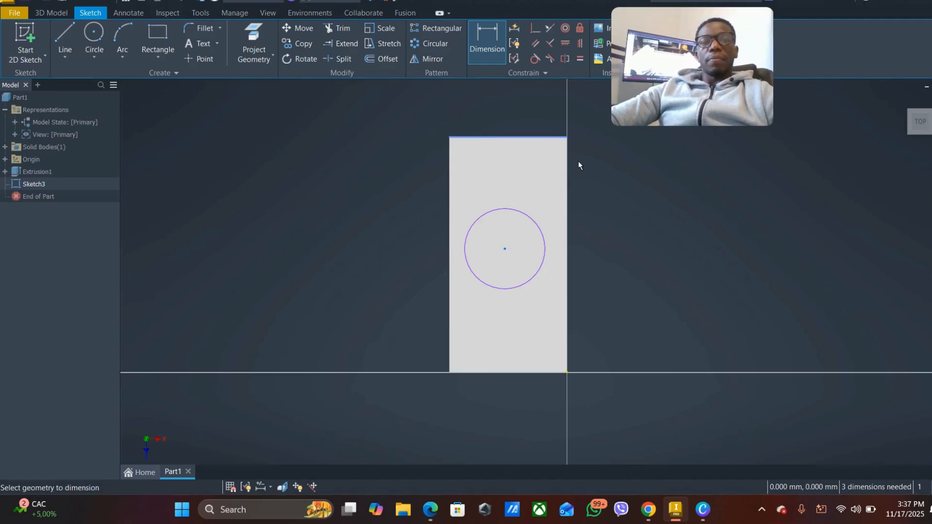
{"action": "left_click", "coordinate": [596, 194]}
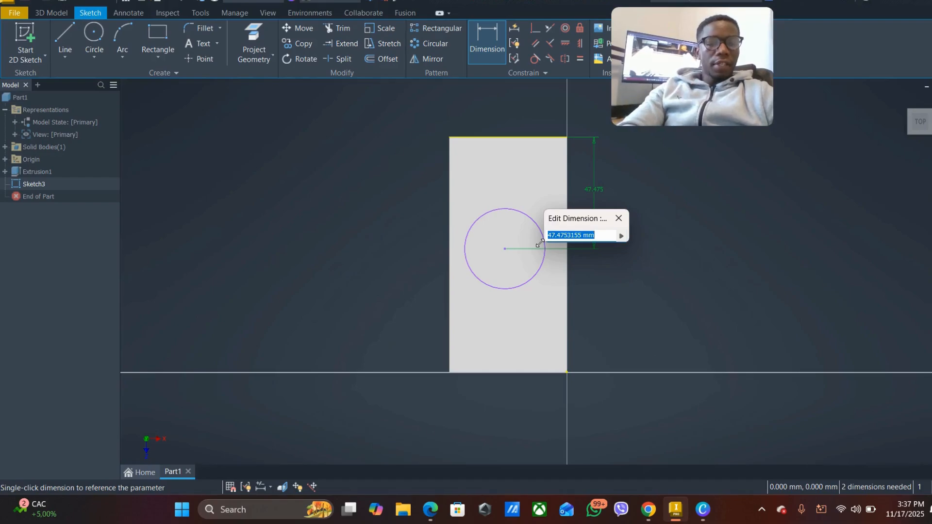
{"action": "type", "text": "50"}
{"action": "key", "text": "Return"}
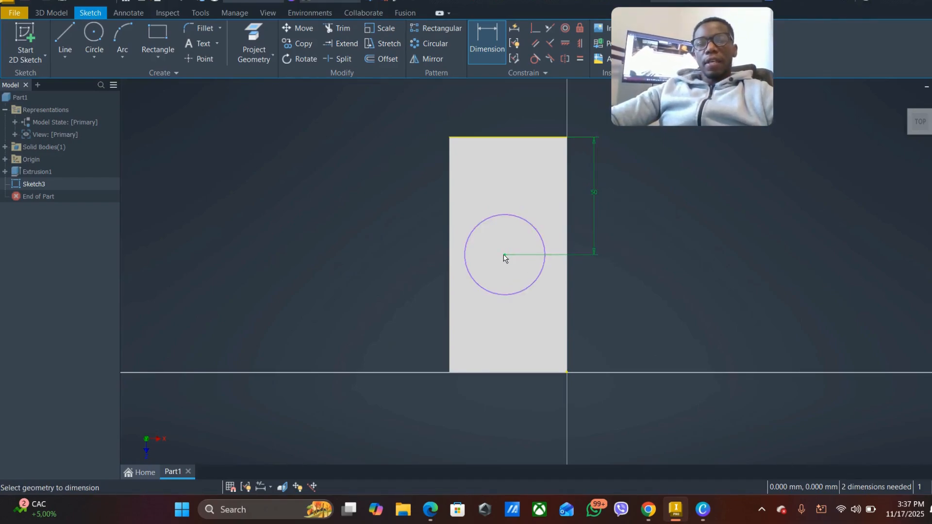
Dimension the circle's centre 25 mm from the left long edge of the block's face.
{"action": "left_click", "coordinate": [450, 254]}
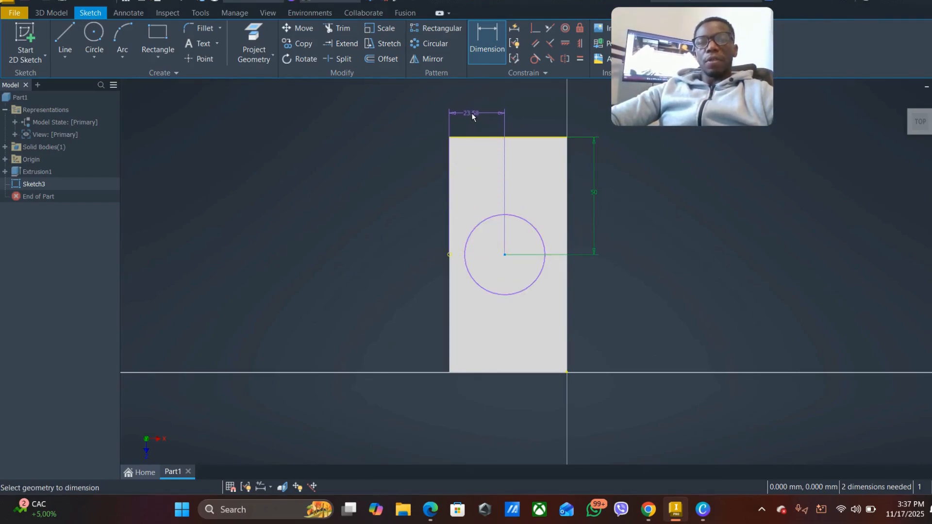
{"action": "left_click", "coordinate": [471, 112]}
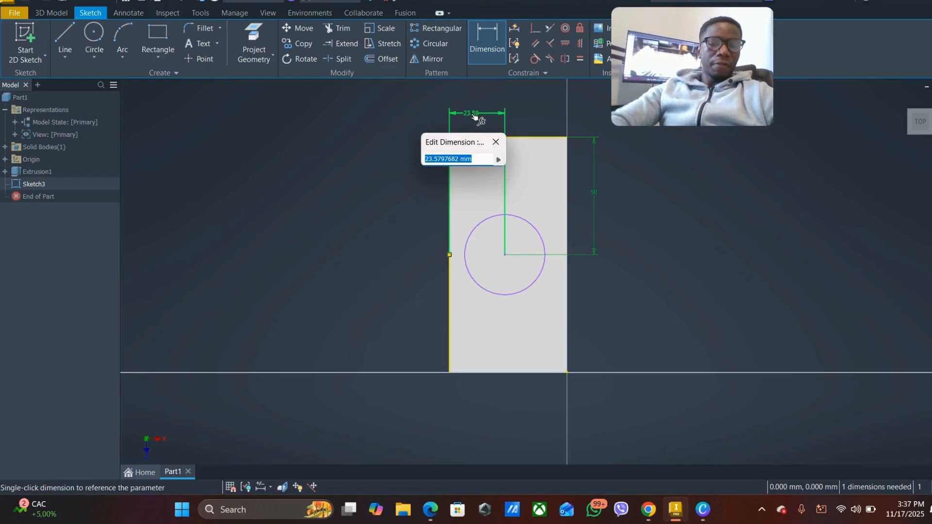
{"action": "type", "text": "25"}
{"action": "key", "text": "Return"}
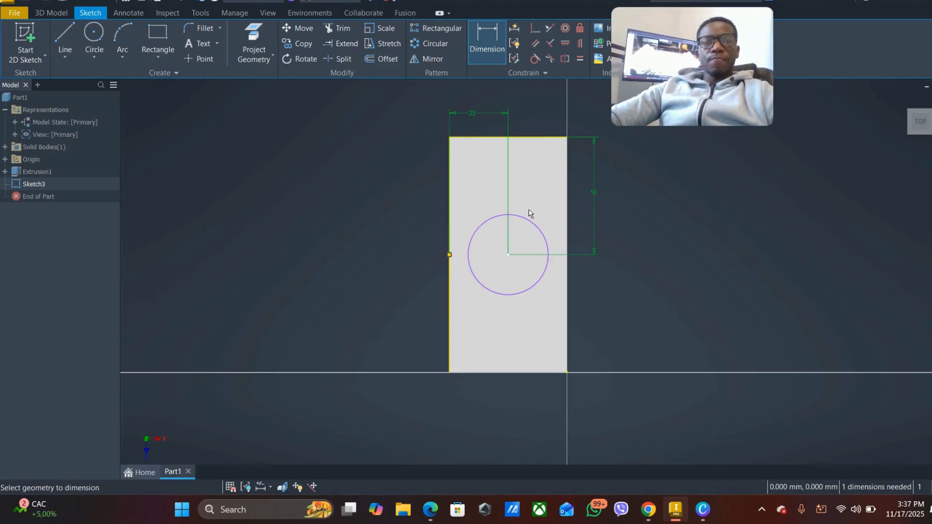
Finish the circle sketch and return to the 3D model.
{"action": "left_click", "coordinate": [51, 13]}
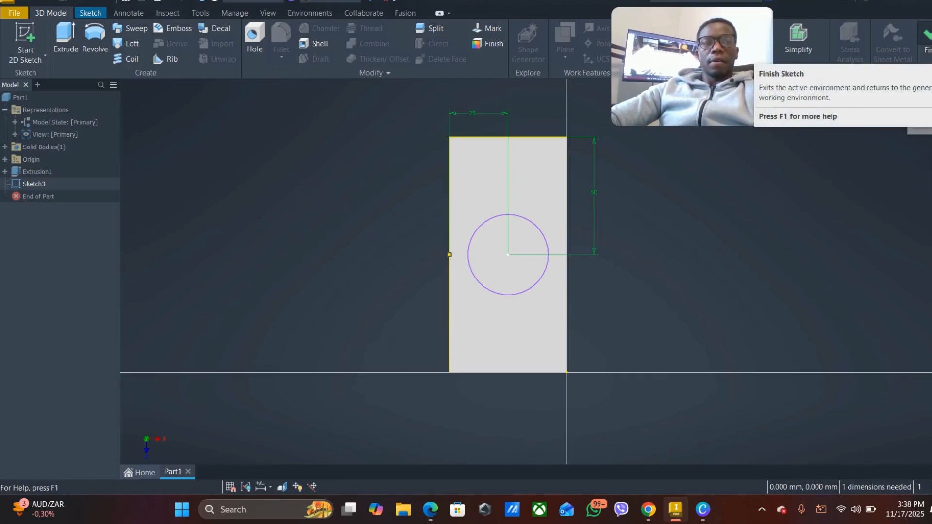
{"action": "left_click", "coordinate": [925, 41]}
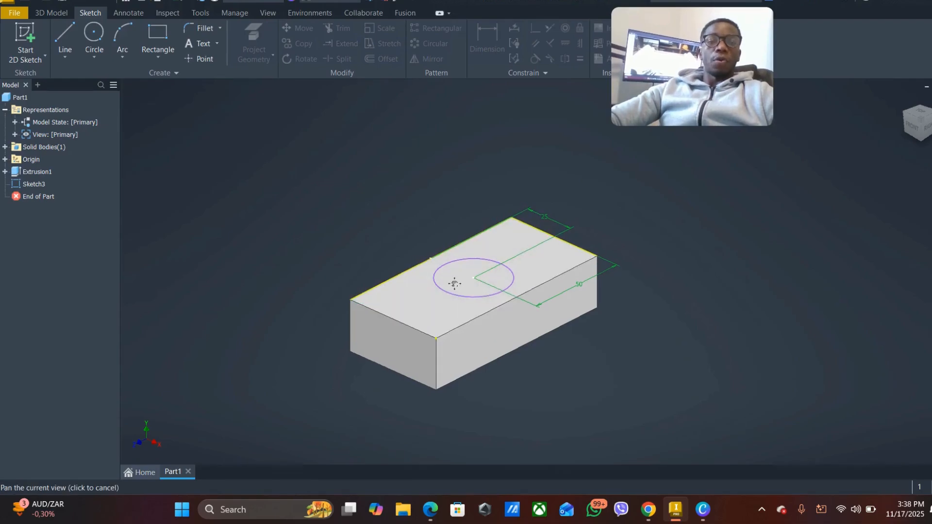
{"action": "middle_click_drag", "start_coordinate": [453, 276], "coordinate": [495, 253]}
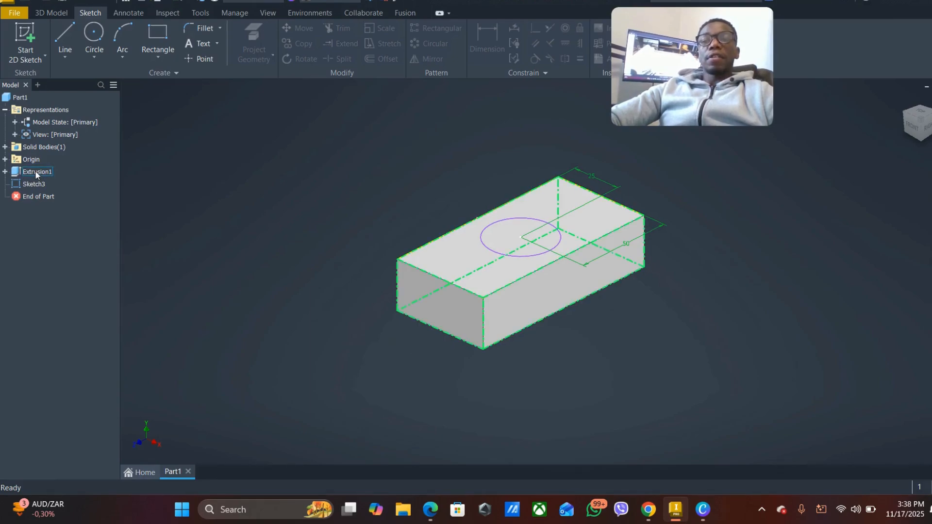
{"action": "left_click", "coordinate": [5, 172]}
{"action": "left_click", "coordinate": [5, 172]}
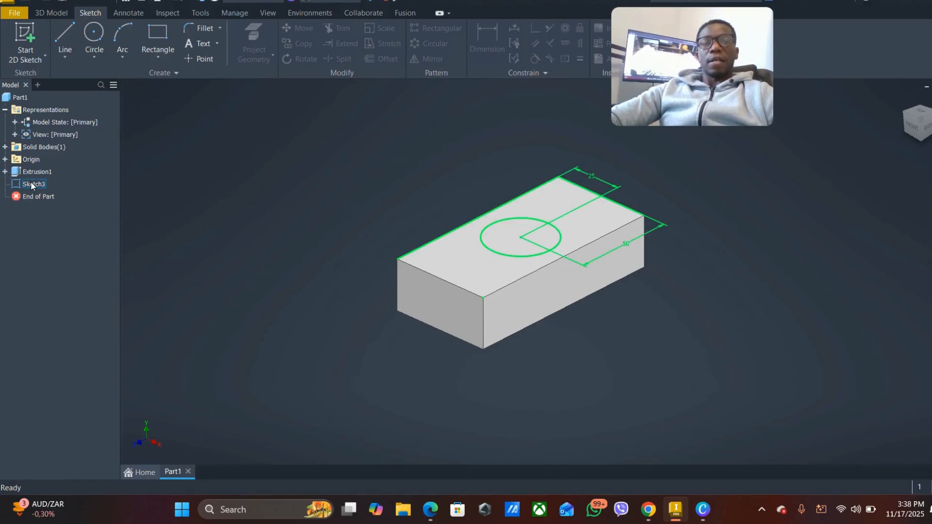
{"action": "left_click", "coordinate": [481, 258]}
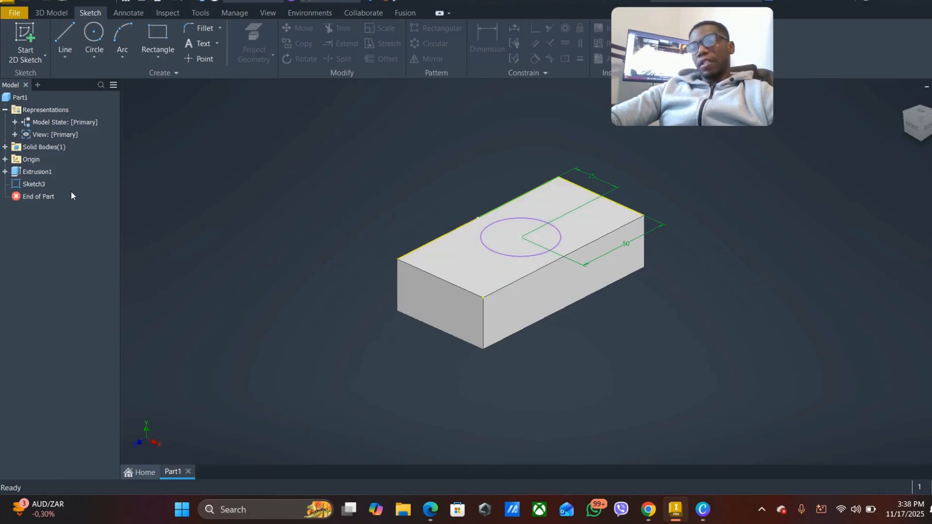
Reopen the circle's sketch for editing and dimension the circle with a diameter of 30 mm.
{"action": "right_click", "coordinate": [36, 186]}
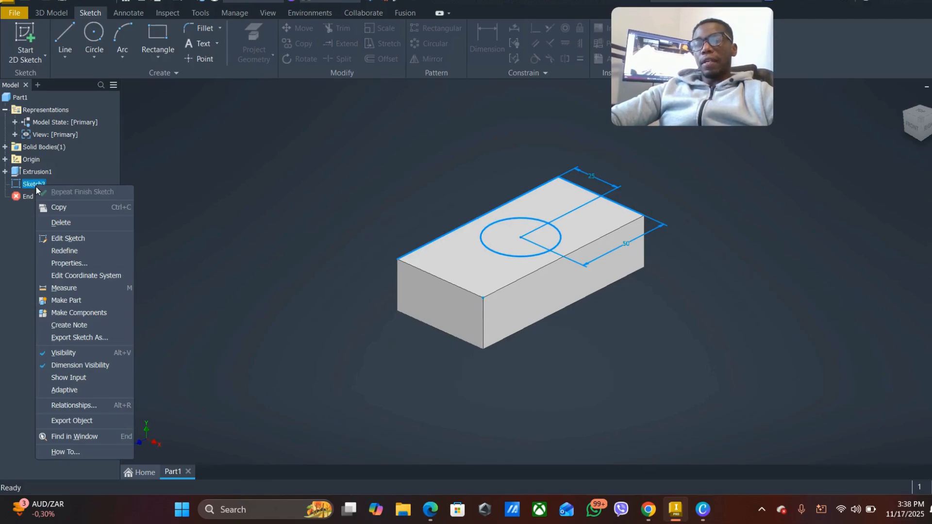
{"action": "left_click", "coordinate": [68, 240]}
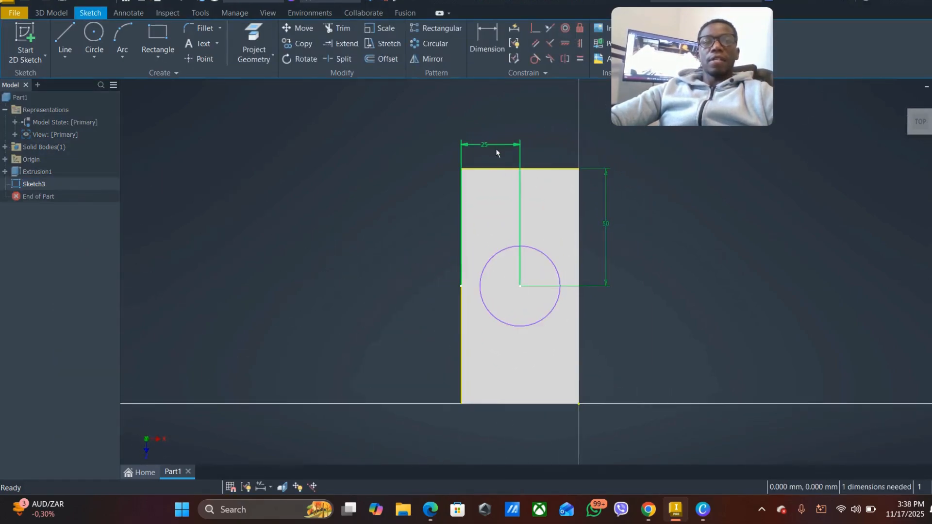
{"action": "left_click", "coordinate": [491, 36]}
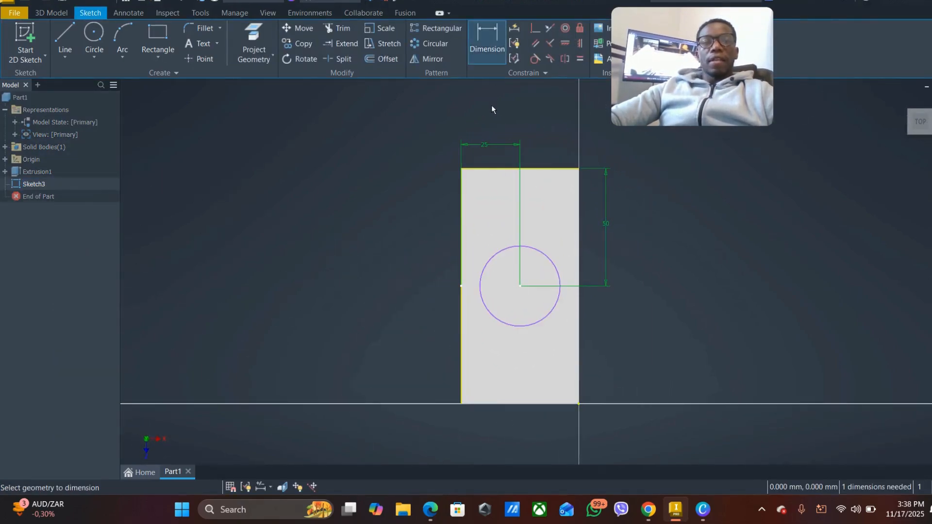
{"action": "left_click", "coordinate": [488, 39]}
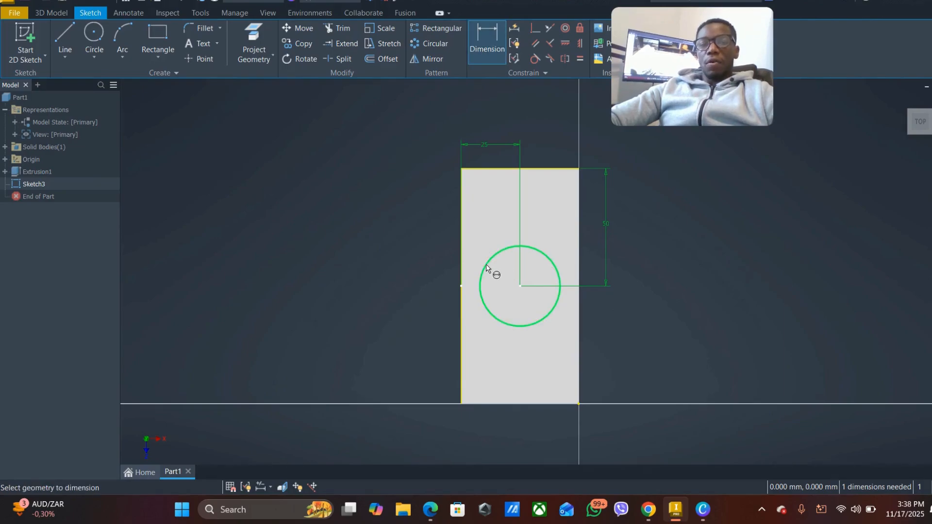
{"action": "left_click", "coordinate": [487, 266]}
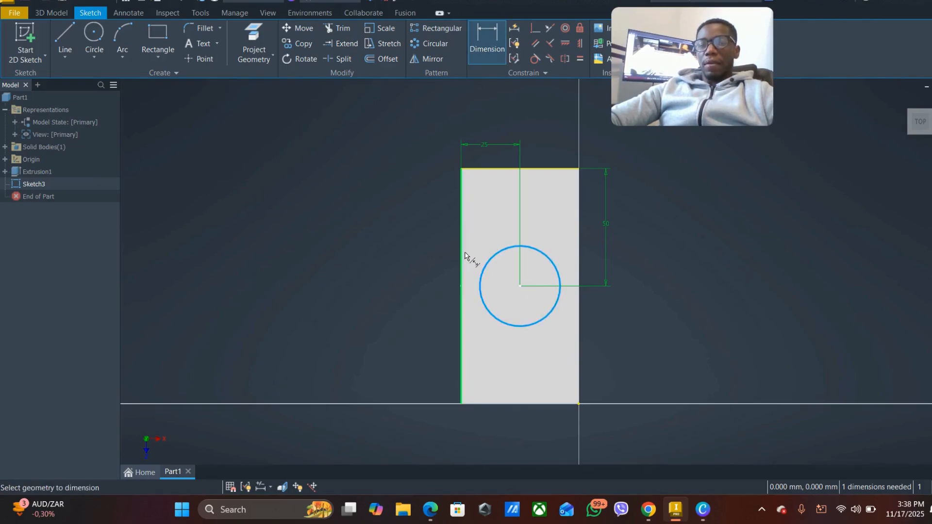
{"action": "left_click", "coordinate": [509, 221]}
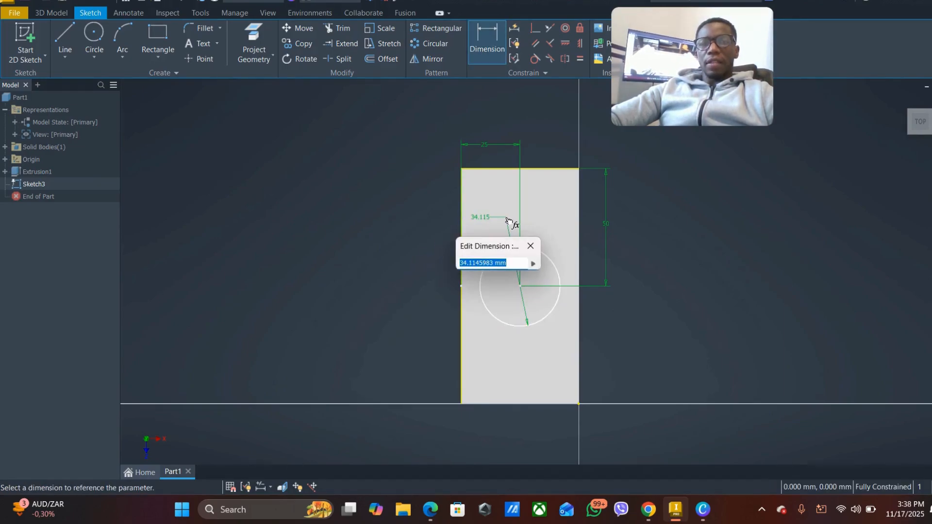
{"action": "type", "text": "30"}
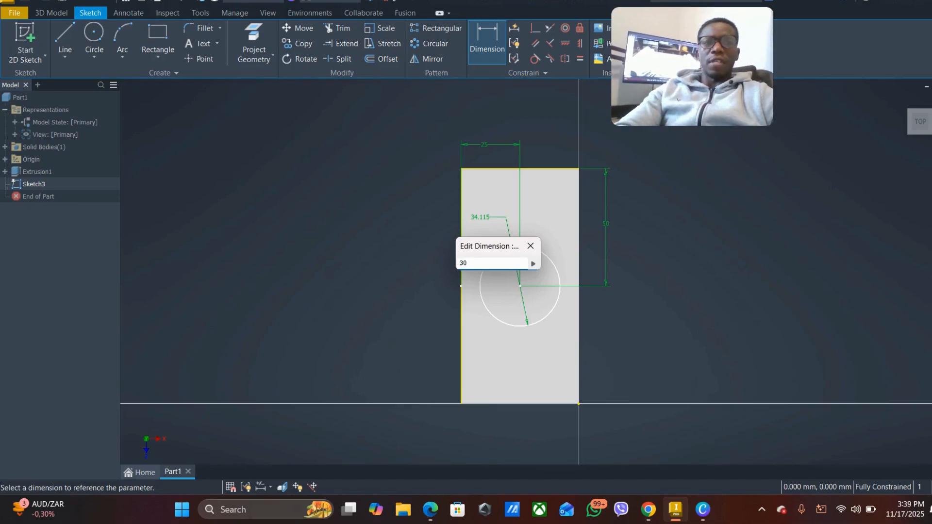
{"action": "key", "text": "Return"}
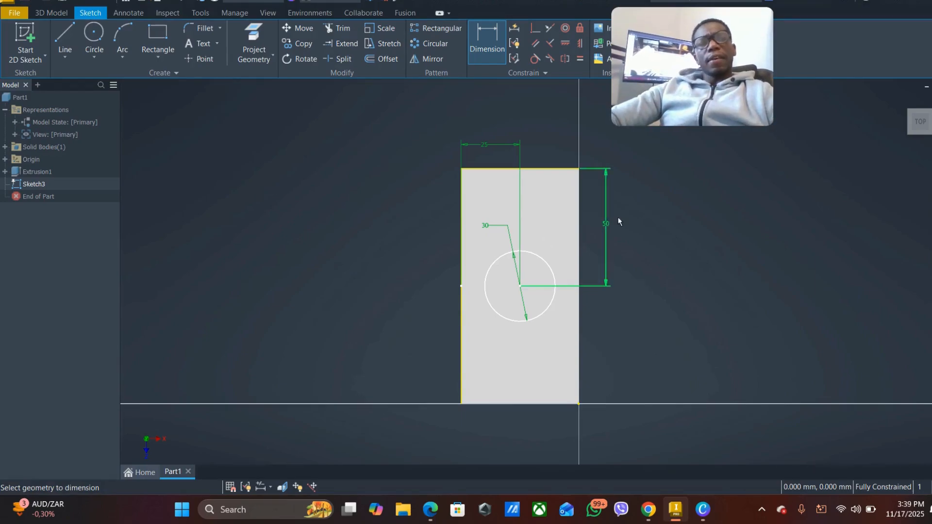
Finish editing the 30 mm circle sketch on the block's top face and return to the 3D model.
{"action": "middle_click_drag", "start_coordinate": [488, 233], "coordinate": [486, 211]}
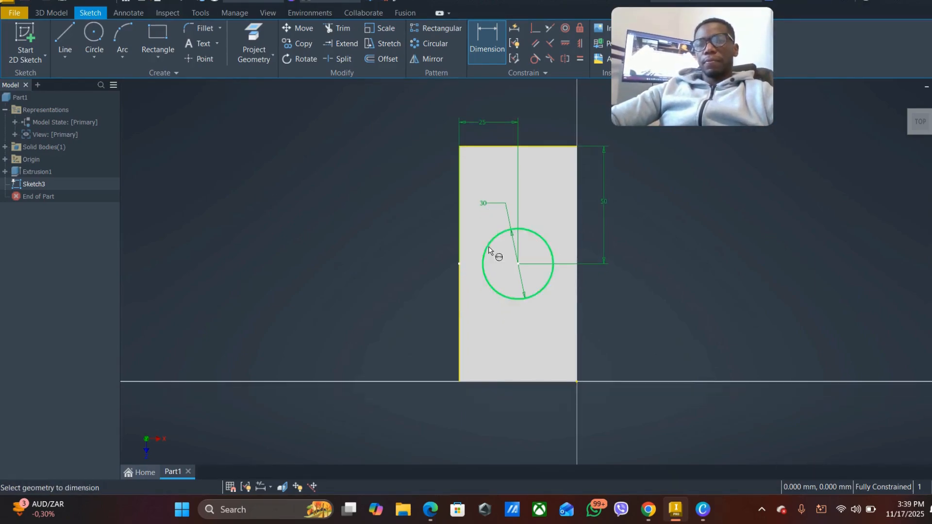
{"action": "left_click", "coordinate": [51, 15]}
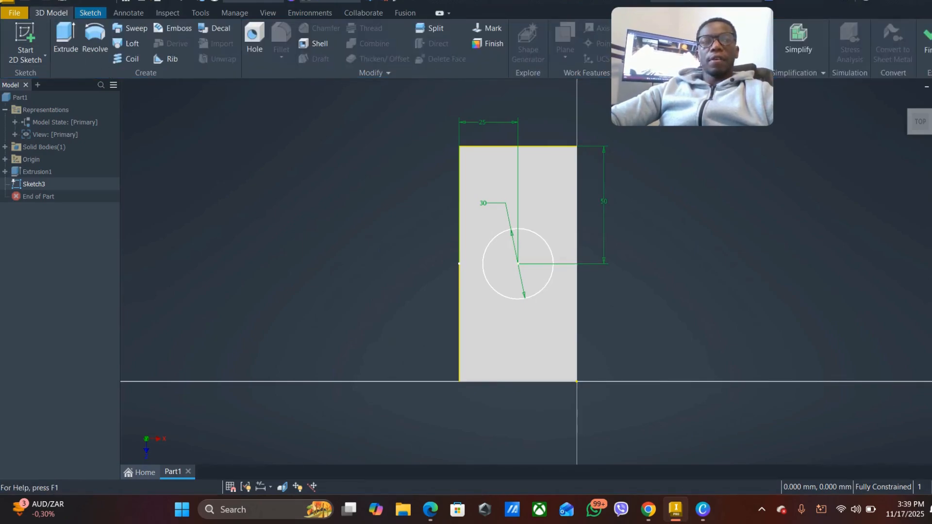
{"action": "left_click", "coordinate": [926, 40]}
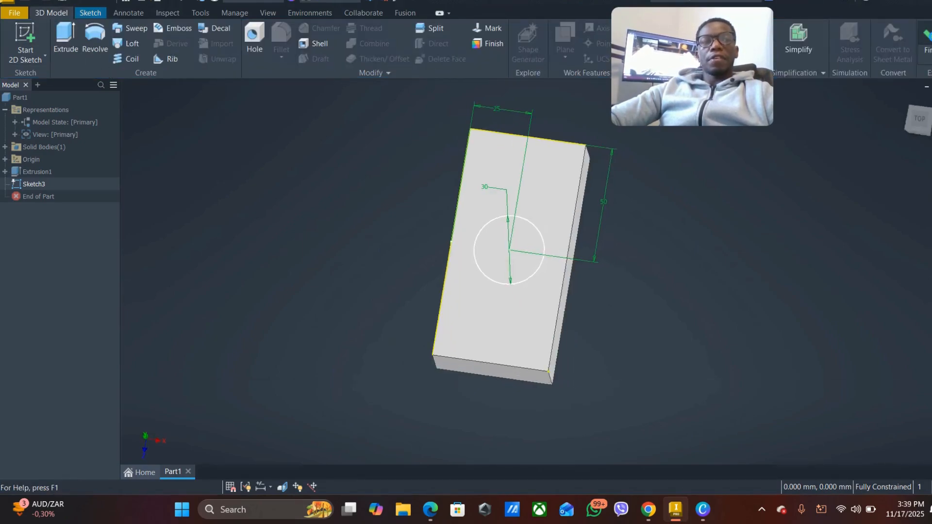
Start an Extrude of the circle profile upward from the block's top face and stretch its preview to 28 mm.
{"action": "middle_click_drag", "start_coordinate": [569, 234], "coordinate": [541, 258]}
{"action": "scroll", "coordinate": [539, 256], "scroll_direction": "down", "scroll_amount": 2}
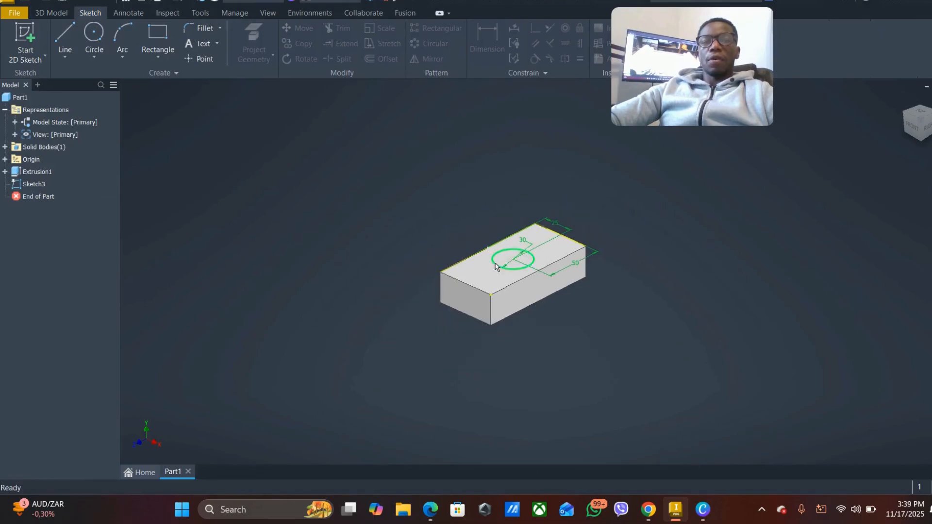
{"action": "scroll", "coordinate": [508, 280], "scroll_direction": "up", "scroll_amount": 3}
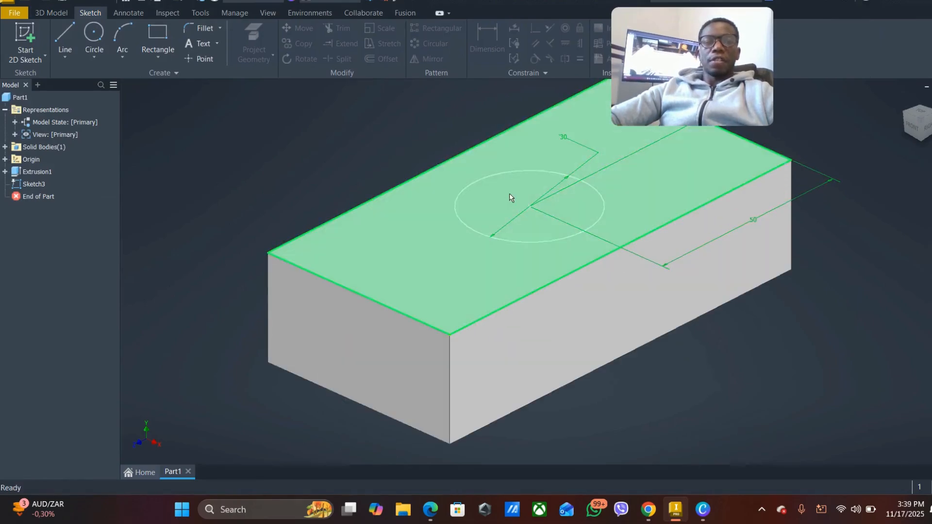
{"action": "scroll", "coordinate": [509, 184], "scroll_direction": "up", "scroll_amount": 3}
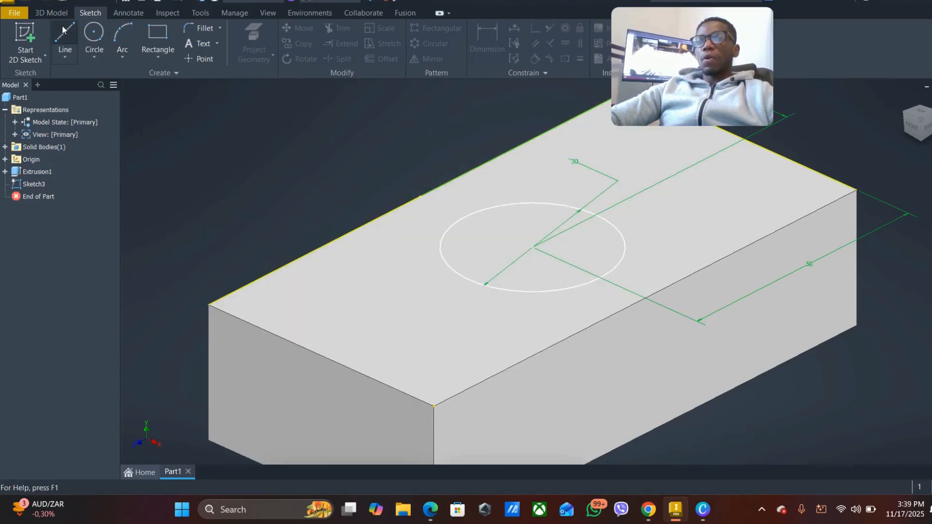
{"action": "left_click", "coordinate": [42, 13]}
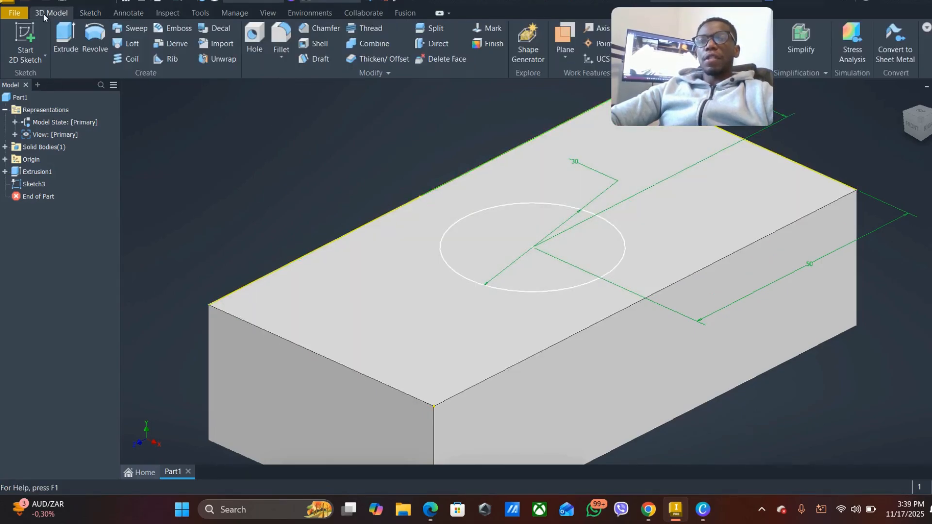
{"action": "left_click", "coordinate": [64, 38]}
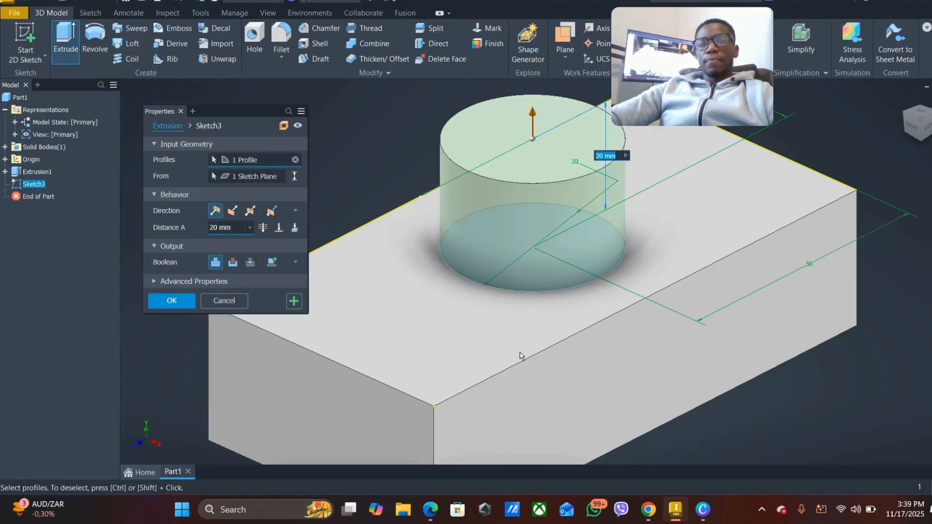
{"action": "scroll", "coordinate": [519, 356], "scroll_direction": "down", "scroll_amount": 4}
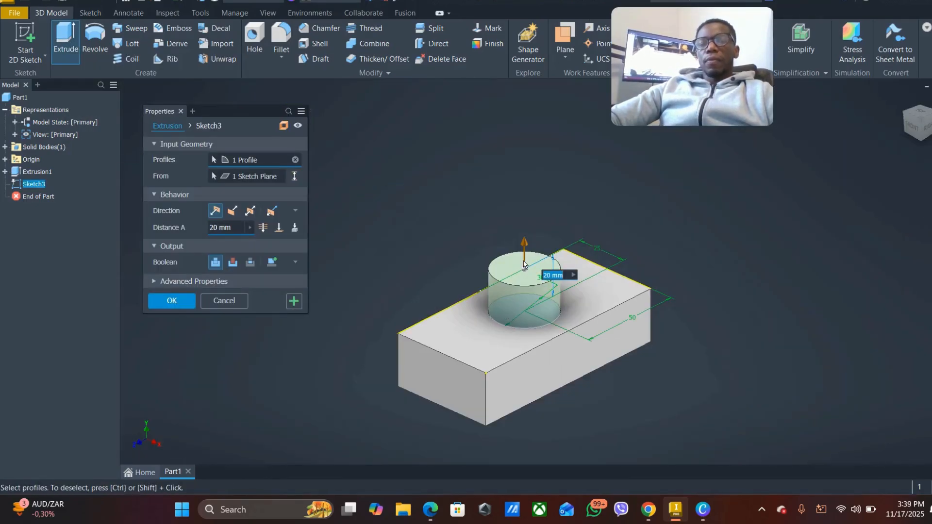
{"action": "scroll", "coordinate": [525, 258], "scroll_direction": "up", "scroll_amount": 2}
{"action": "scroll", "coordinate": [541, 325], "scroll_direction": "up", "scroll_amount": 3}
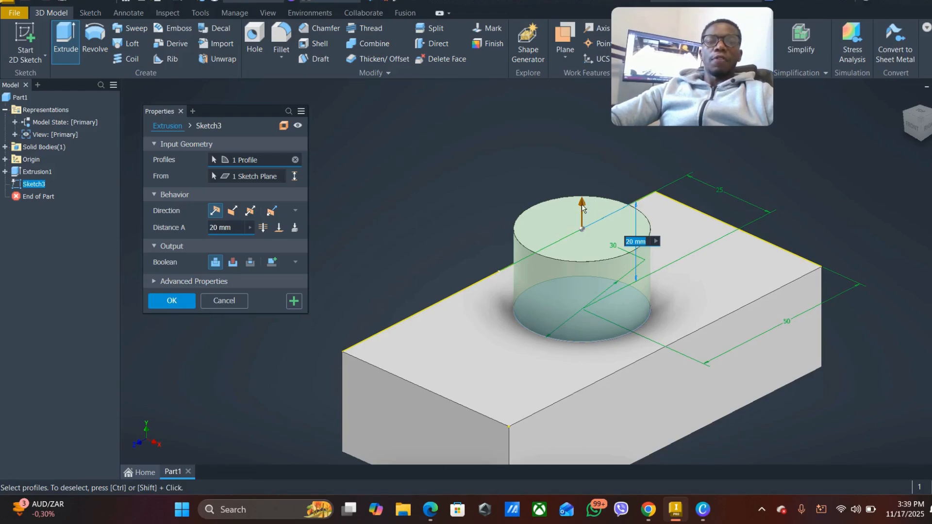
{"action": "left_click_drag", "start_coordinate": [582, 207], "coordinate": [588, 171]}
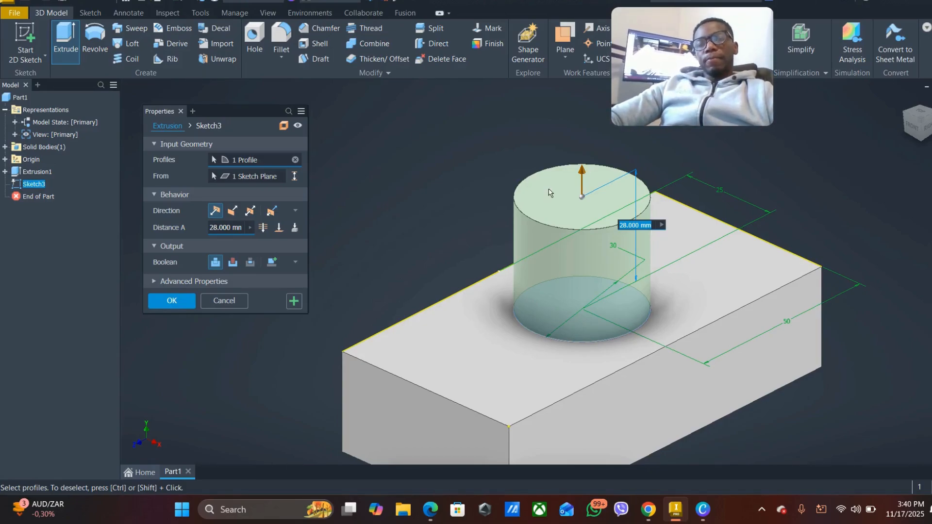
Set the circle's extrusion distance to 10 mm and complete the cylinder joined to the block.
{"action": "double_click", "coordinate": [239, 229]}
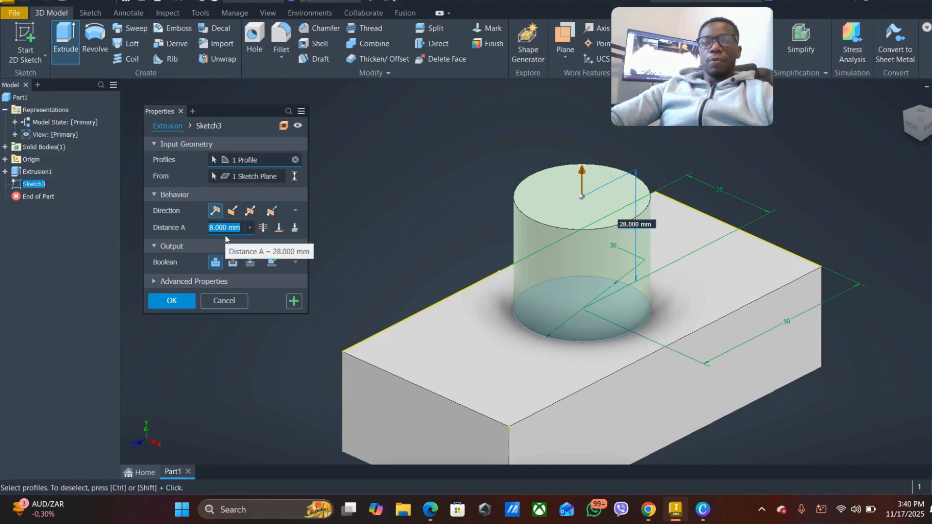
{"action": "type", "text": "10"}
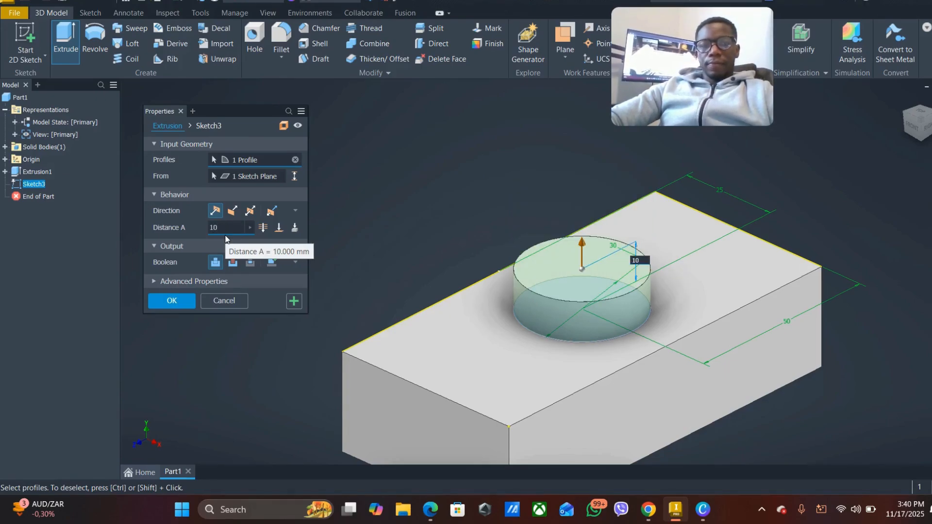
{"action": "key", "text": "Return"}
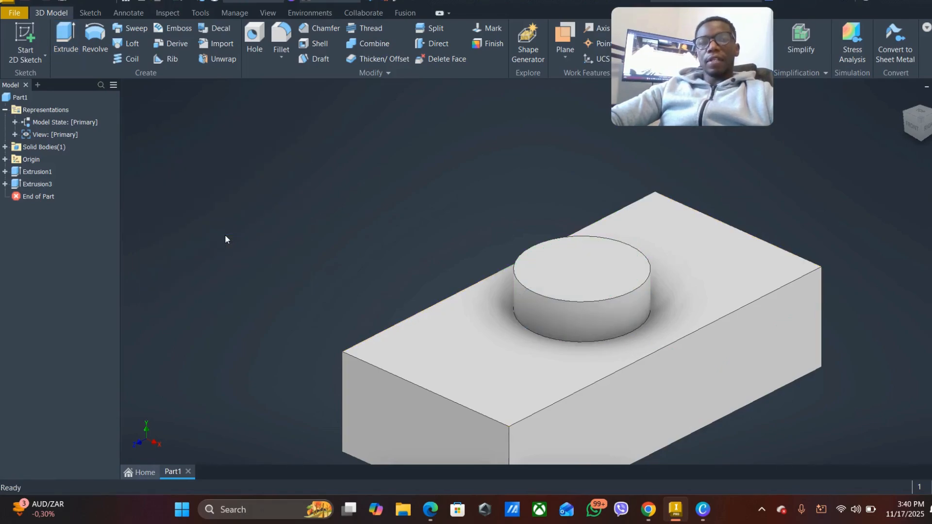
Examine the cylindrical boss on the block's top face up close and from slightly different angles.
{"action": "middle_click_drag", "start_coordinate": [741, 307], "coordinate": [710, 294]}
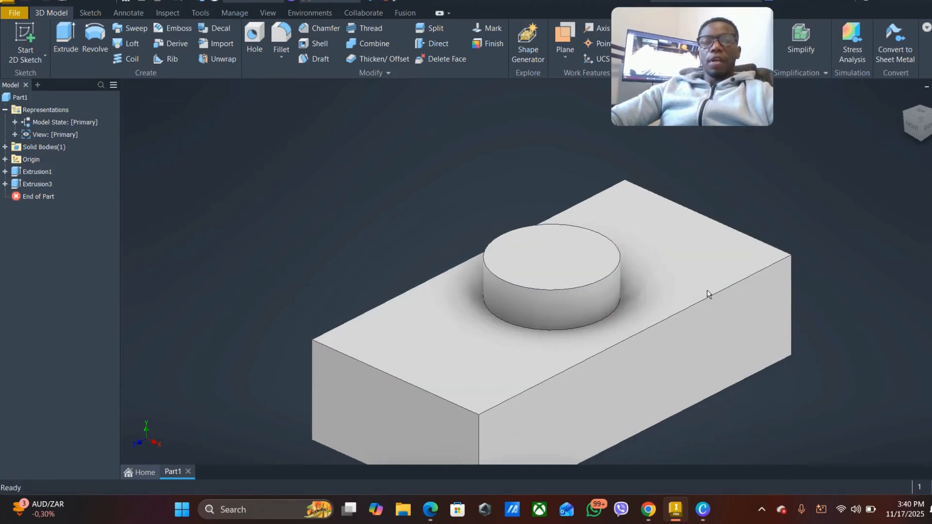
{"action": "middle_click_drag", "start_coordinate": [477, 347], "coordinate": [515, 271], "text": "shift"}
{"action": "scroll", "coordinate": [479, 350], "scroll_direction": "down", "scroll_amount": 3}
{"action": "scroll", "coordinate": [517, 263], "scroll_direction": "up", "scroll_amount": 5}
{"action": "scroll", "coordinate": [529, 257], "scroll_direction": "down", "scroll_amount": 4}
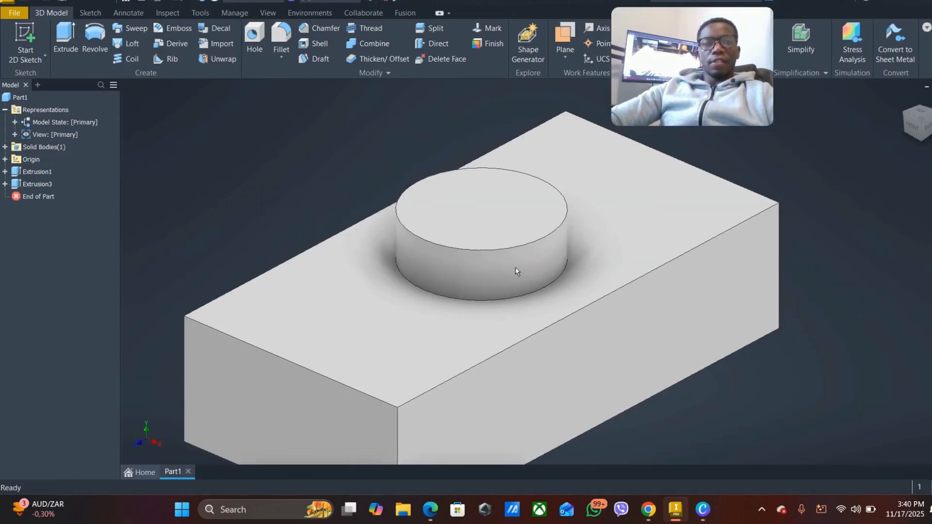
{"action": "scroll", "coordinate": [516, 271], "scroll_direction": "up", "scroll_amount": 3}
{"action": "scroll", "coordinate": [516, 271], "scroll_direction": "down", "scroll_amount": 5}
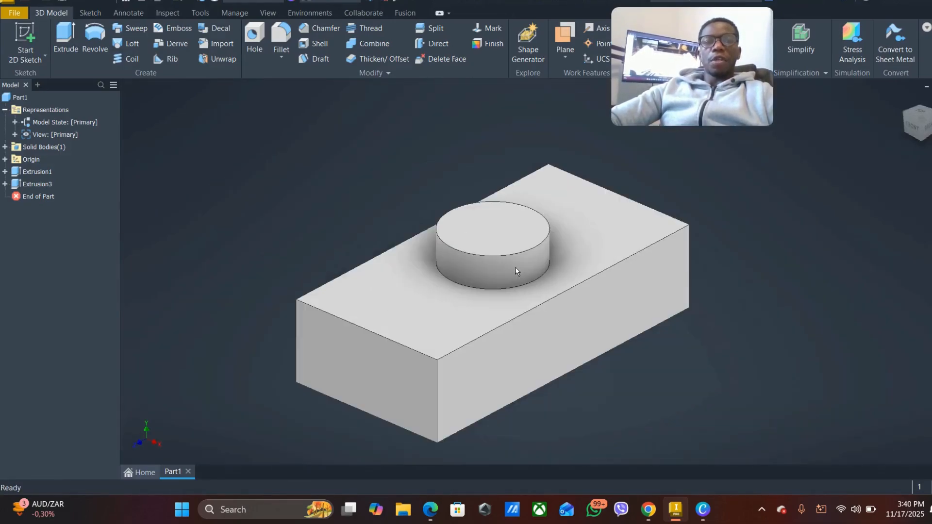
{"action": "mouse_move", "coordinate": [522, 291]}
{"action": "middle_mouse_down", "text": "shift"}
{"action": "mouse_move", "coordinate": [557, 307]}
{"action": "mouse_move", "coordinate": [474, 327]}
{"action": "mouse_move", "coordinate": [489, 301]}
{"action": "mouse_move", "coordinate": [618, 312]}
{"action": "mouse_move", "coordinate": [459, 321]}
{"action": "mouse_move", "coordinate": [435, 293]}
{"action": "mouse_move", "coordinate": [430, 312]}
{"action": "mouse_move", "coordinate": [501, 316]}
{"action": "mouse_move", "coordinate": [562, 305]}
{"action": "middle_mouse_up", "text": "shift"}
{"action": "middle_click_drag", "start_coordinate": [451, 321], "coordinate": [453, 313]}
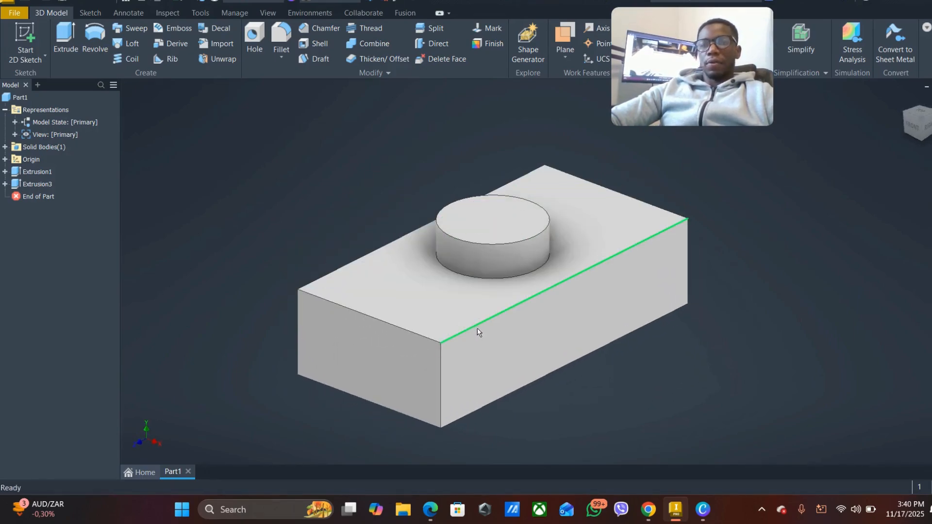